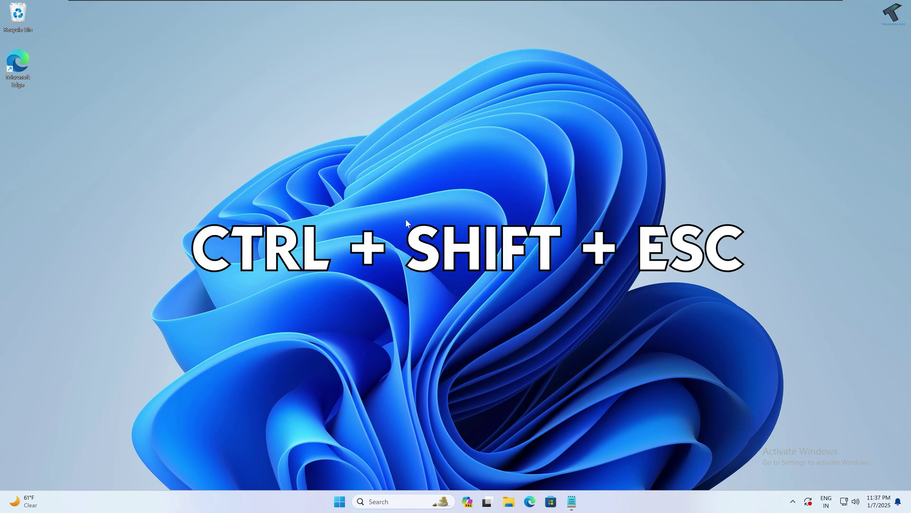
Step: Bring up Task Manager, also via the taskbar's right-click menu
key(ctrl+shift+Escape)
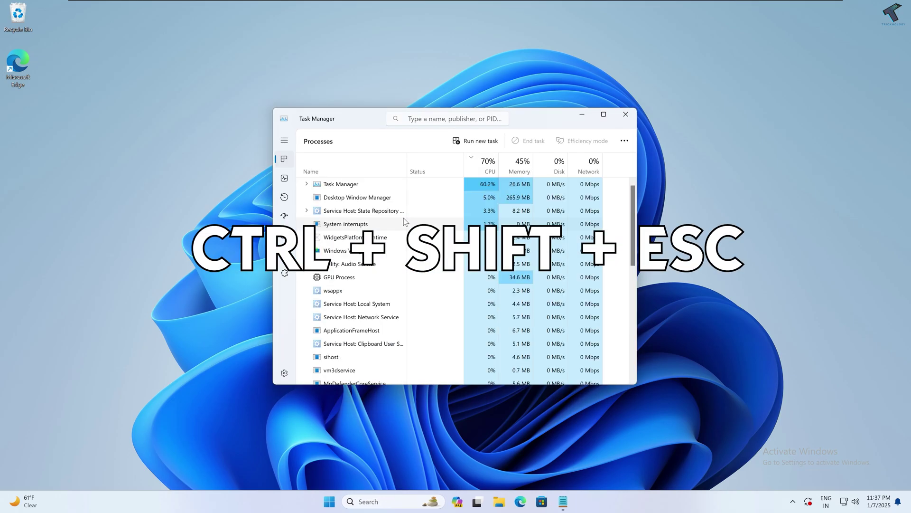
right_click(332, 499)
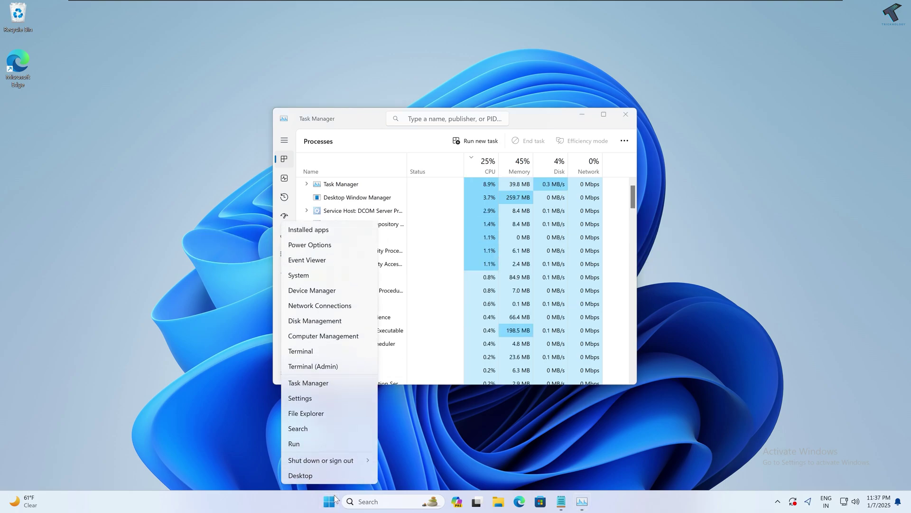
click(340, 383)
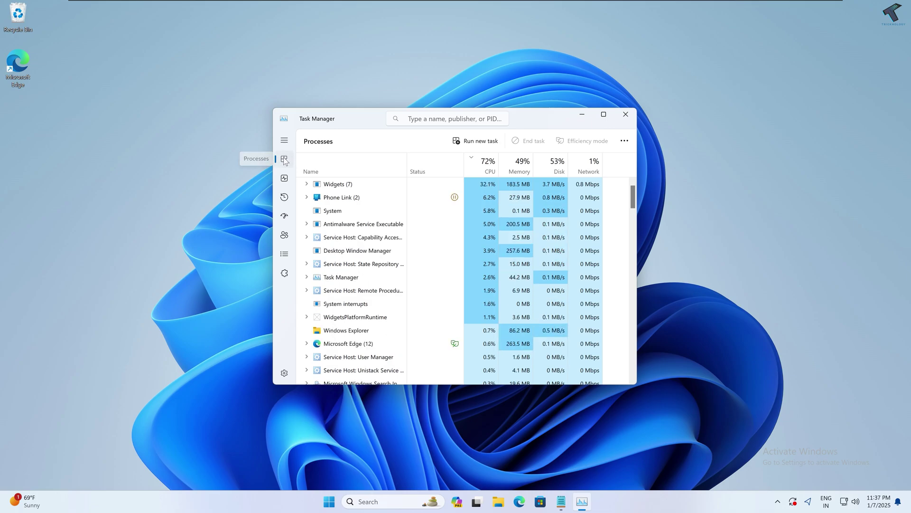
Step: Restart the Windows Explorer process from the Processes list
click(346, 270)
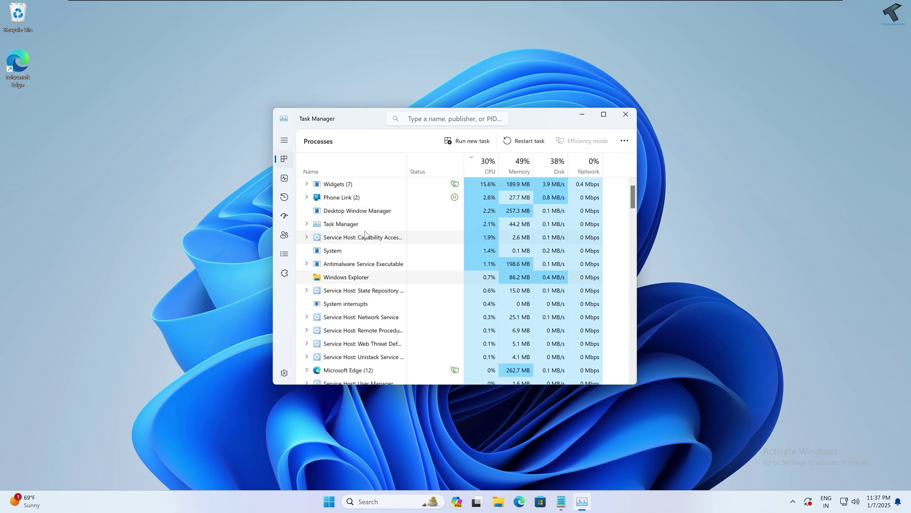
right_click(361, 251)
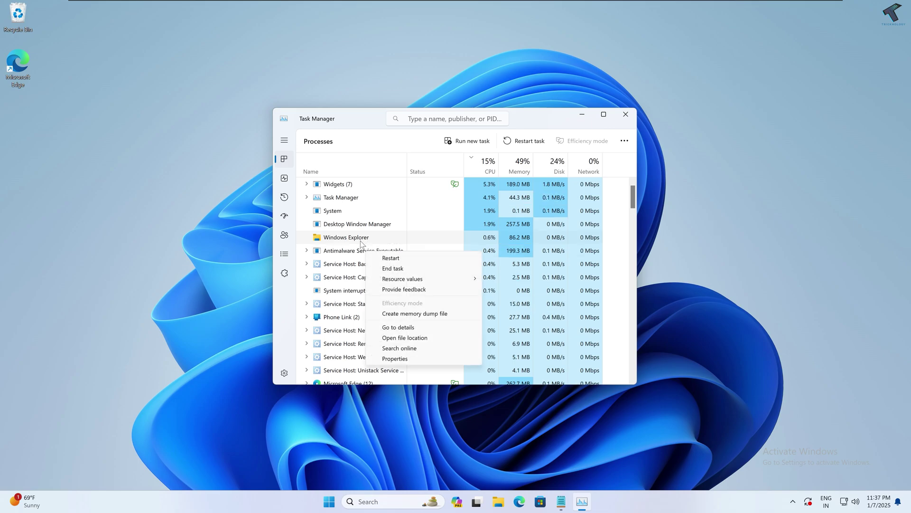
click(355, 308)
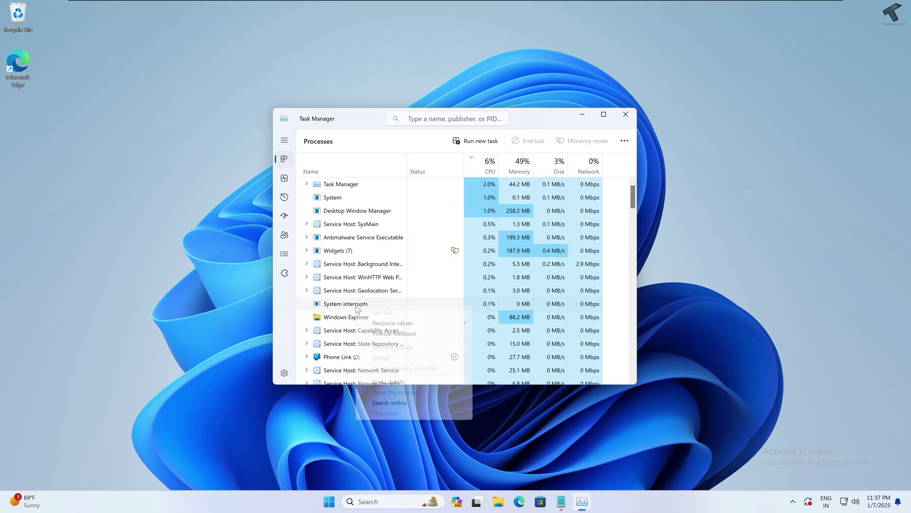
right_click(343, 317)
click(375, 324)
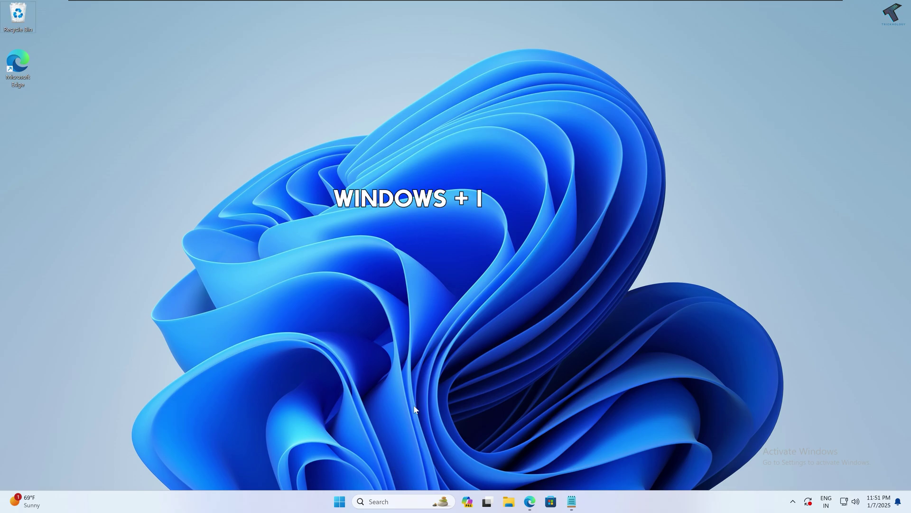
Step: Open Settings and go to the Windows Update page
key(super+i)
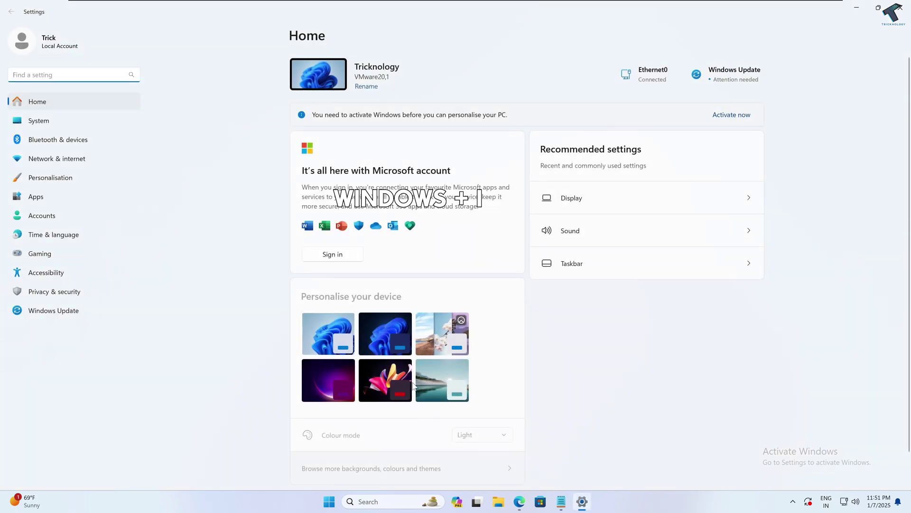
right_click(329, 501)
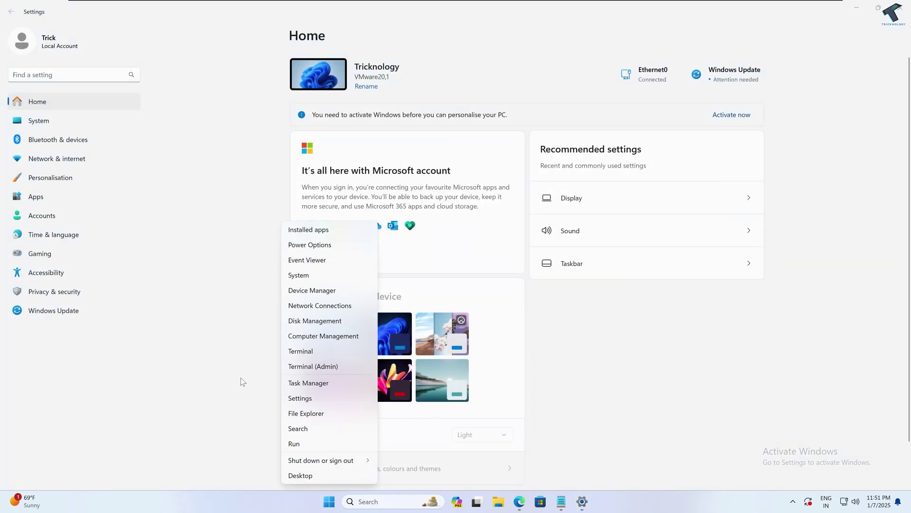
click(126, 380)
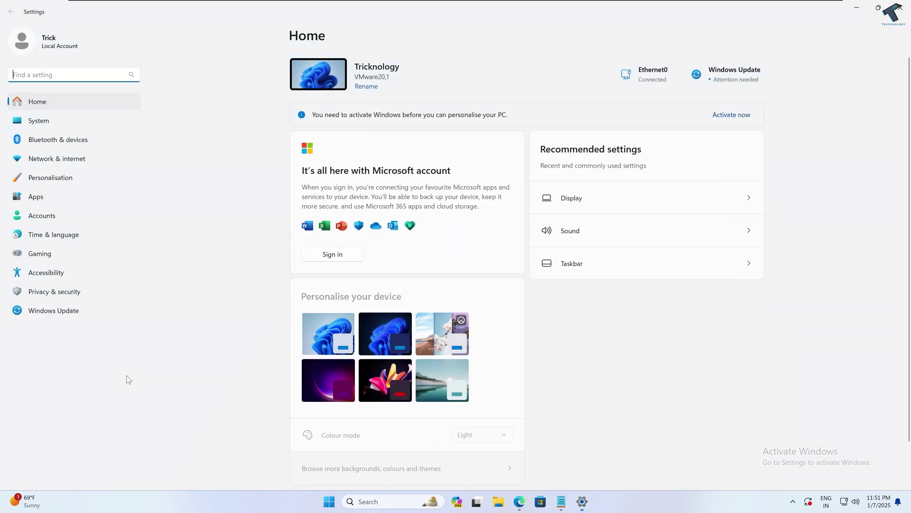
click(67, 312)
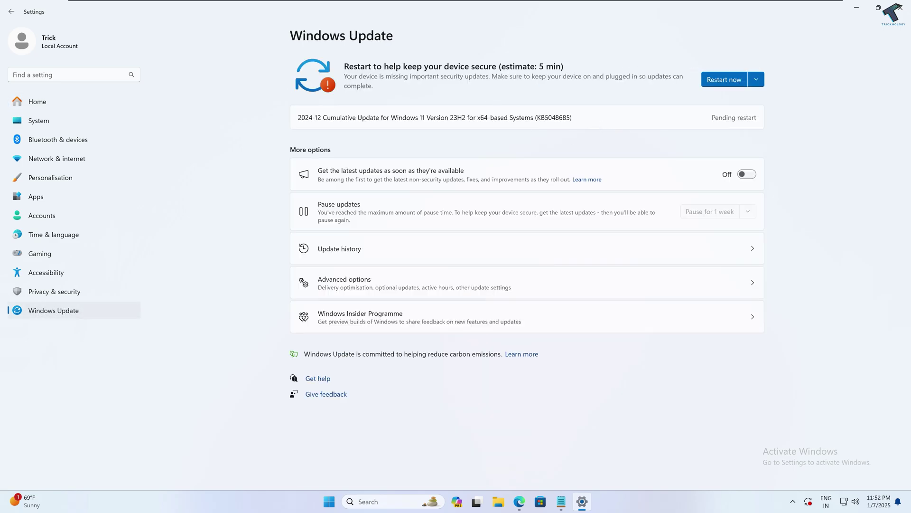
Step: Review the pending 2024-12 cumulative update, then close Settings with Alt+F4
drag(300, 117, 573, 117)
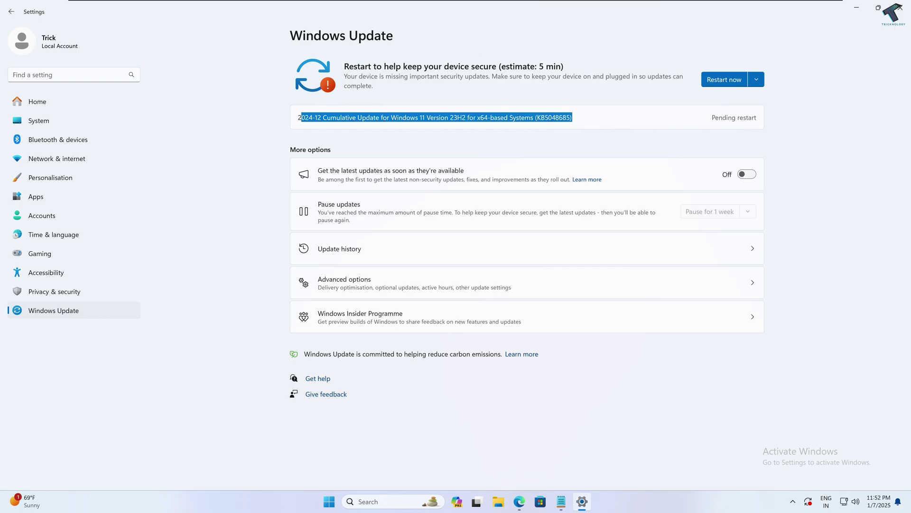
click(747, 117)
double_click(747, 117)
click(813, 122)
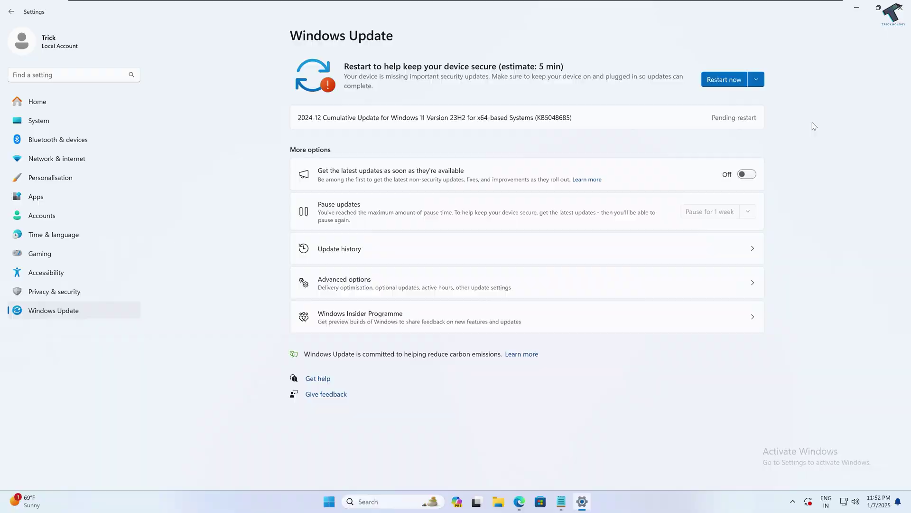
key(alt+F4)
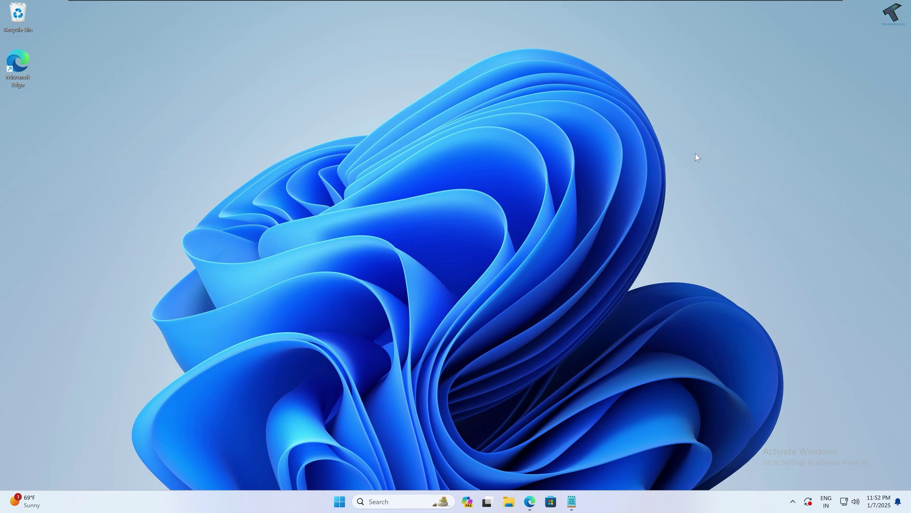
Step: Search the Start menu for 'lusrmgr.msc'
click(340, 501)
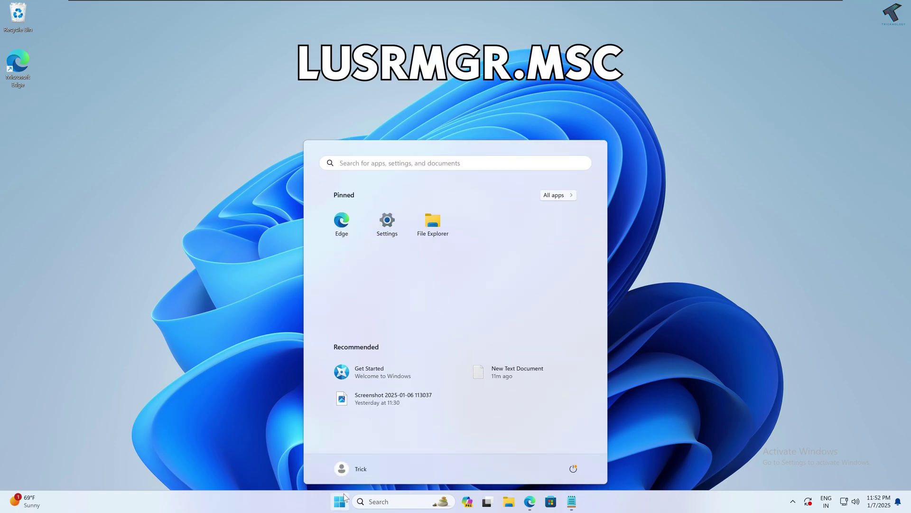
text(lusrmgr.msc)
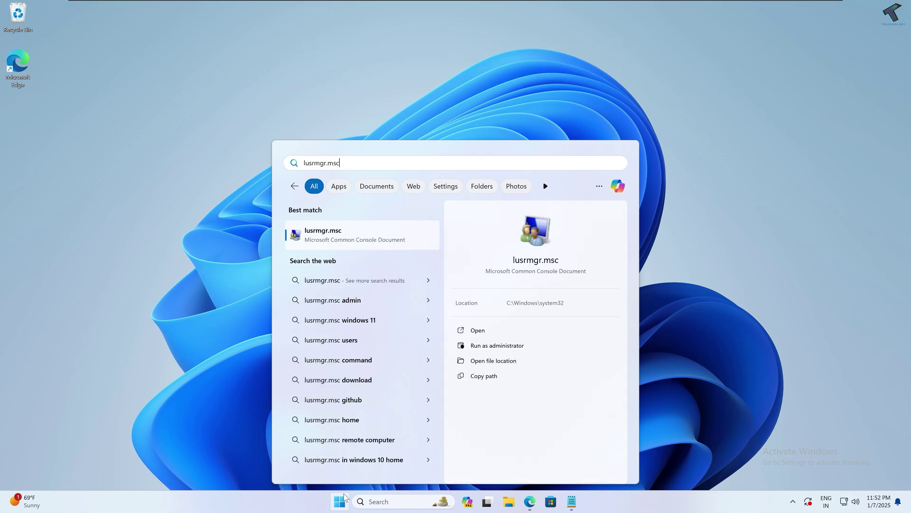
Step: Launch lusrmgr.msc, open the Users folder and start a New User
key(Return)
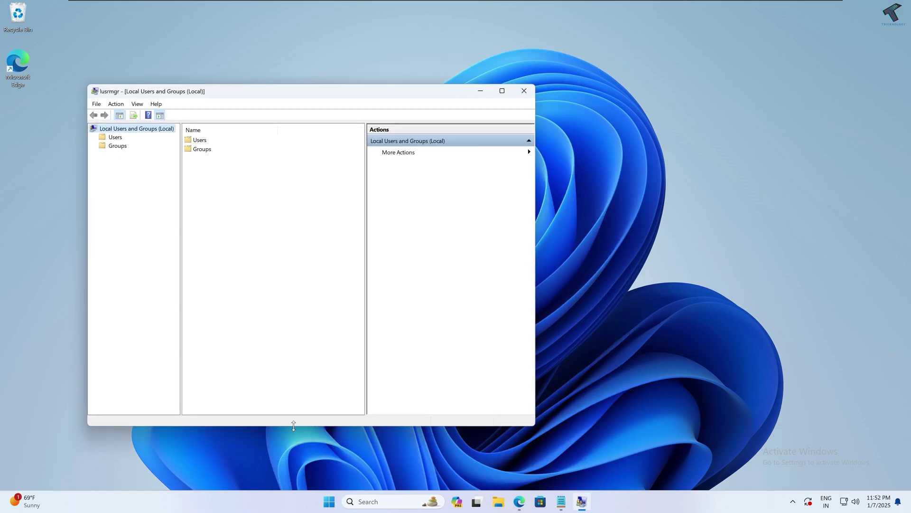
double_click(198, 141)
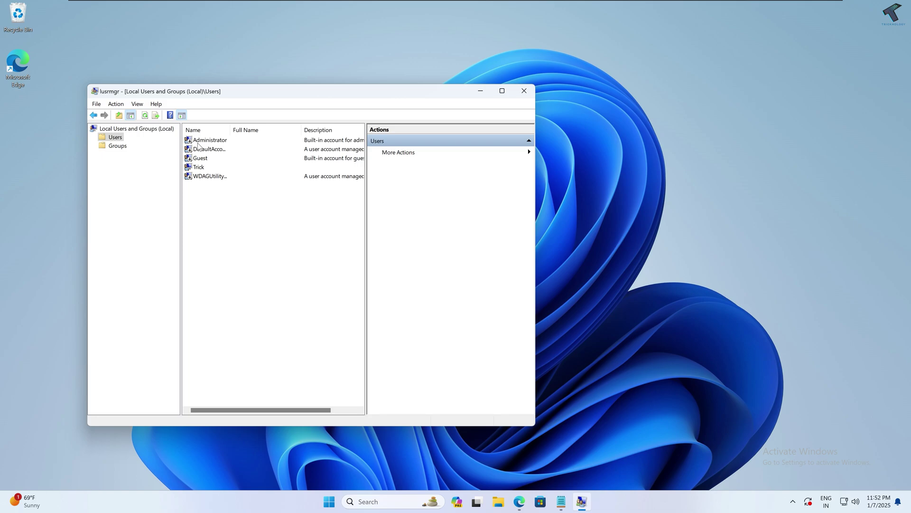
right_click(209, 189)
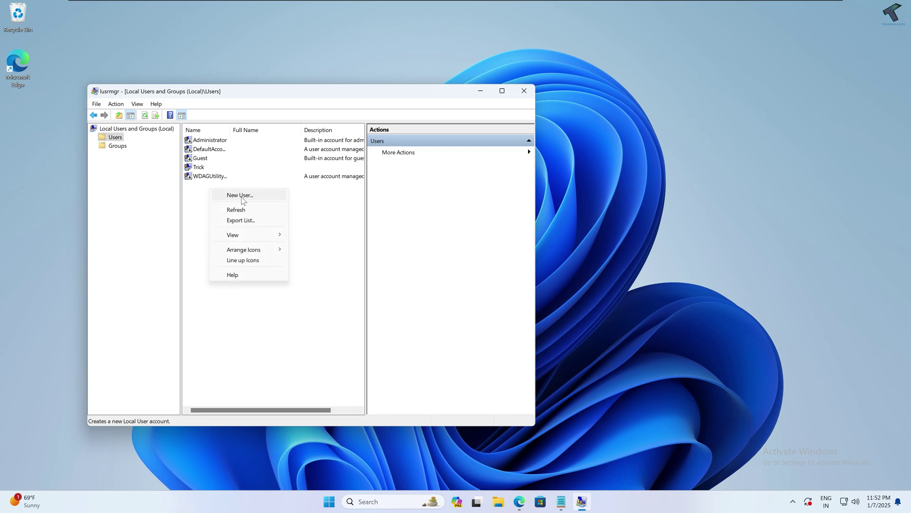
click(247, 197)
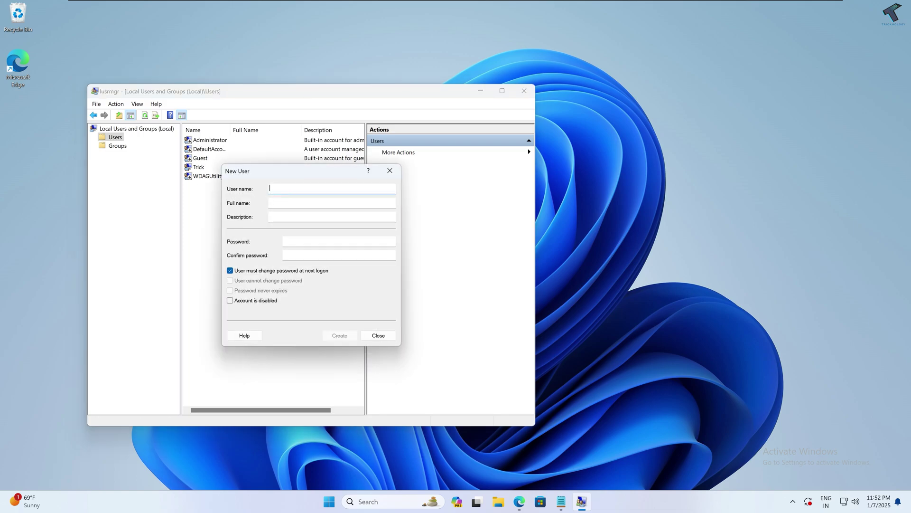
Step: Create user 'test' (full name 'test') with a password, no forced change at next logon
text(test)
key(Tab)
text(test)
key(Tab)
key(Tab)
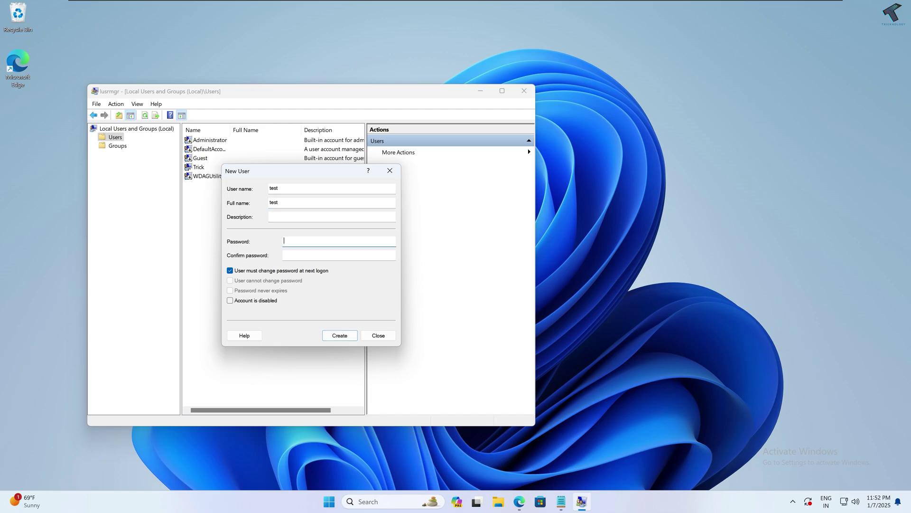
text(test)
key(Tab)
text(test)
click(231, 271)
click(338, 335)
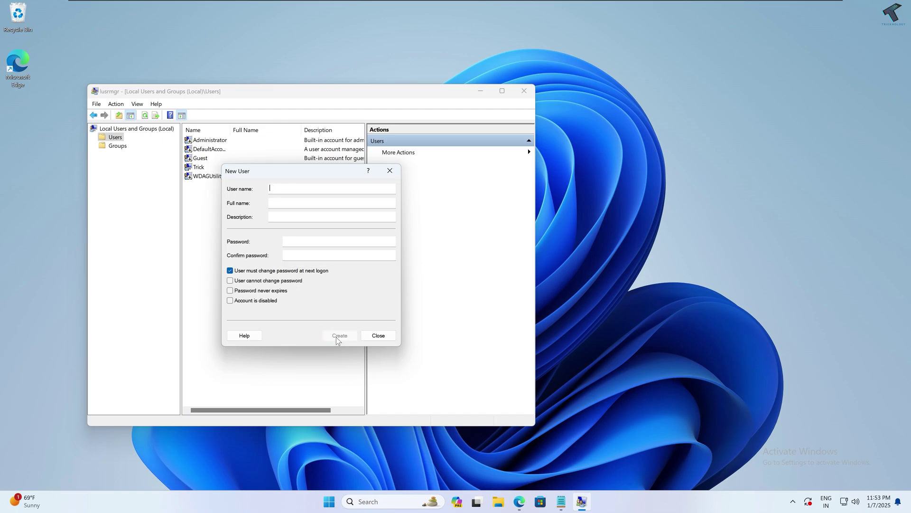
key(Escape)
click(197, 169)
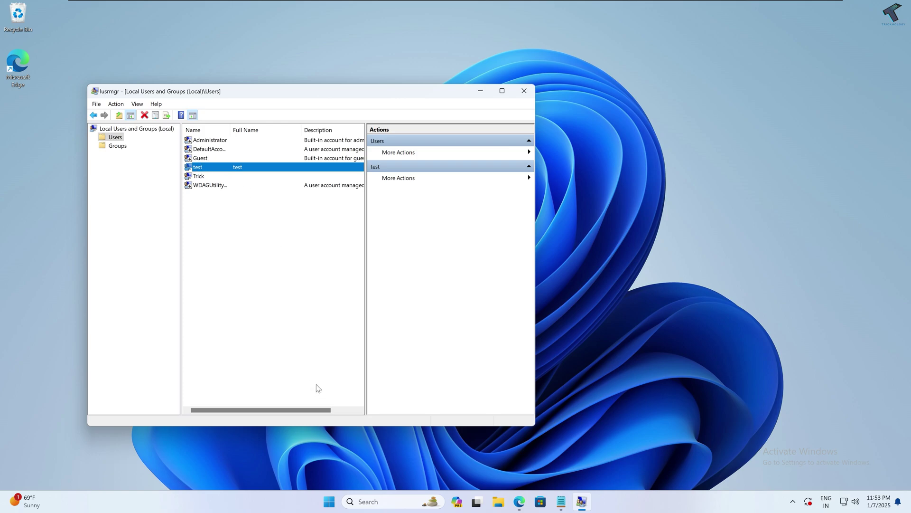
Step: Search Start for 'cmd' and run Command Prompt as administrator, approving UAC
click(333, 502)
text(cmd)
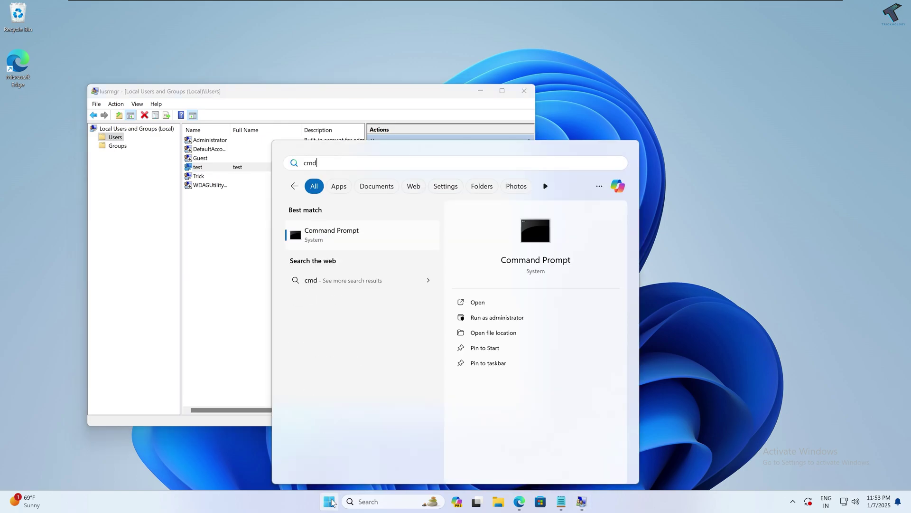
right_click(355, 235)
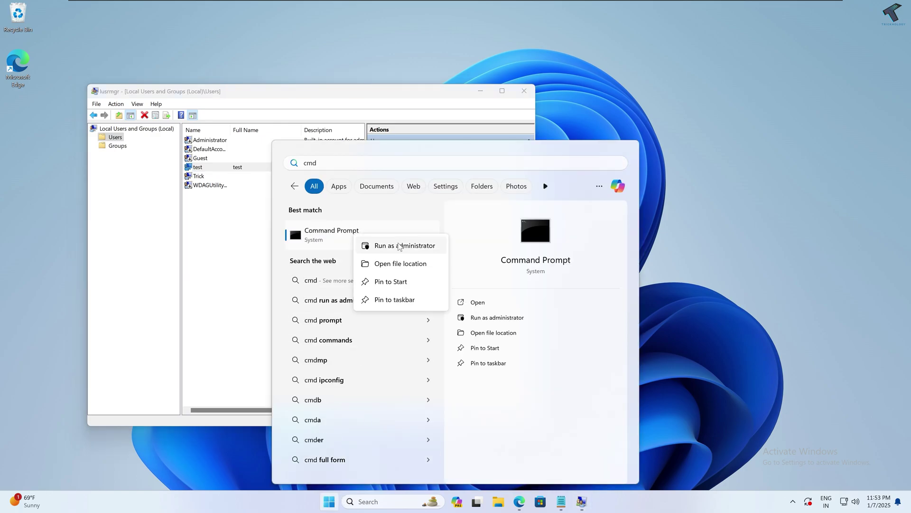
click(397, 246)
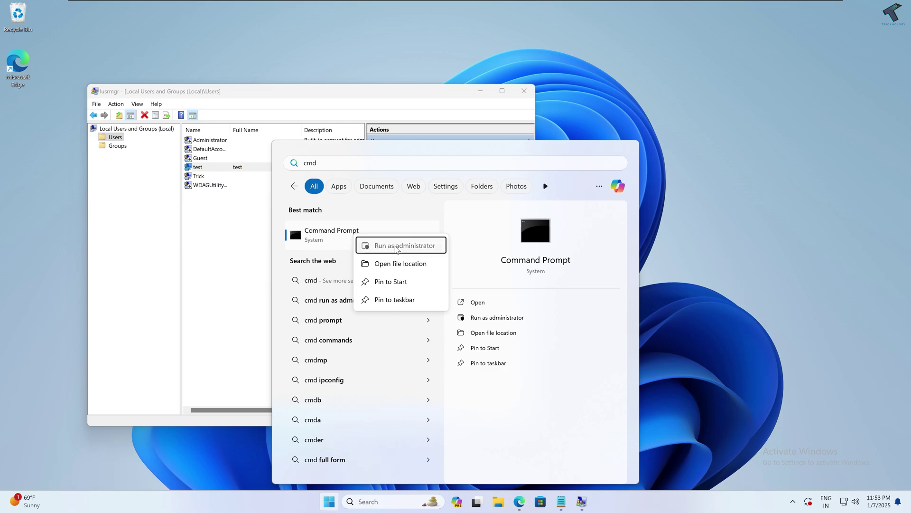
click(420, 322)
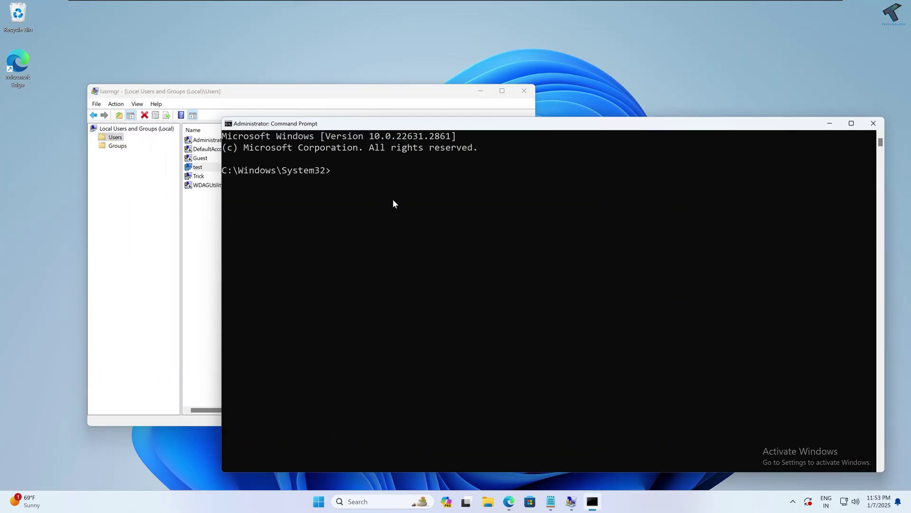
Step: Type a 'net user test2 <password> /ADD' command at the admin prompt
text(net user test2)
Step: Create the local user test2 with net user /ADD, then list all accounts to confirm it
text(123 /)
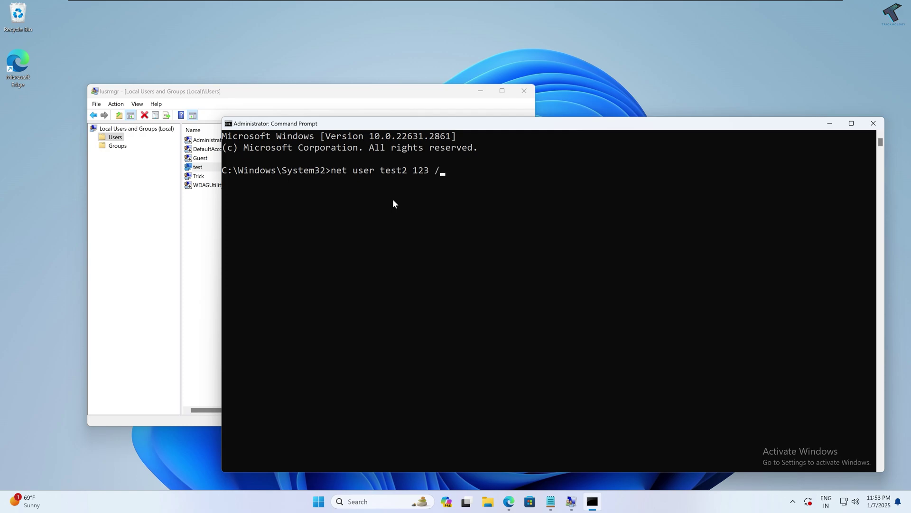
Step: Type a 'net user test2 <password> /ADD' command at the admin prompt
Step: Create the local user test2 with net user /ADD, then list all accounts to confirm it
text(ADD)
key(Return)
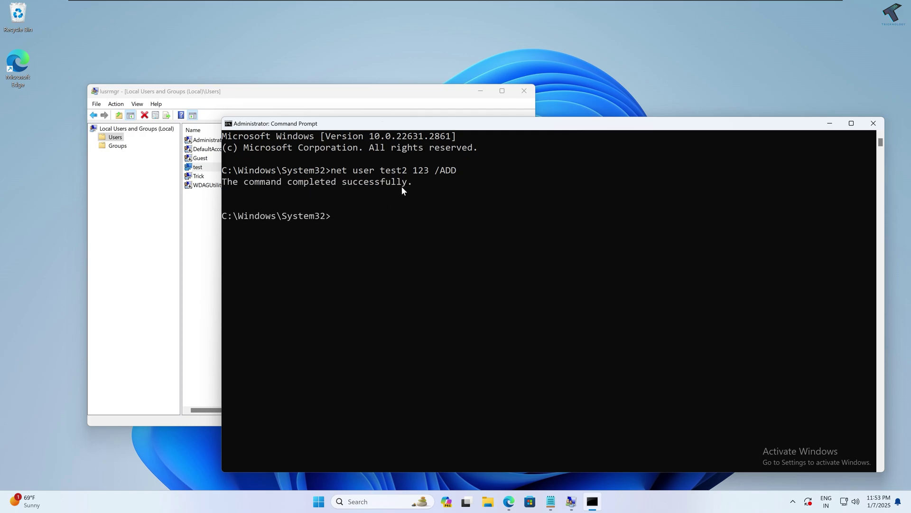
click(400, 232)
text(net user)
key(Return)
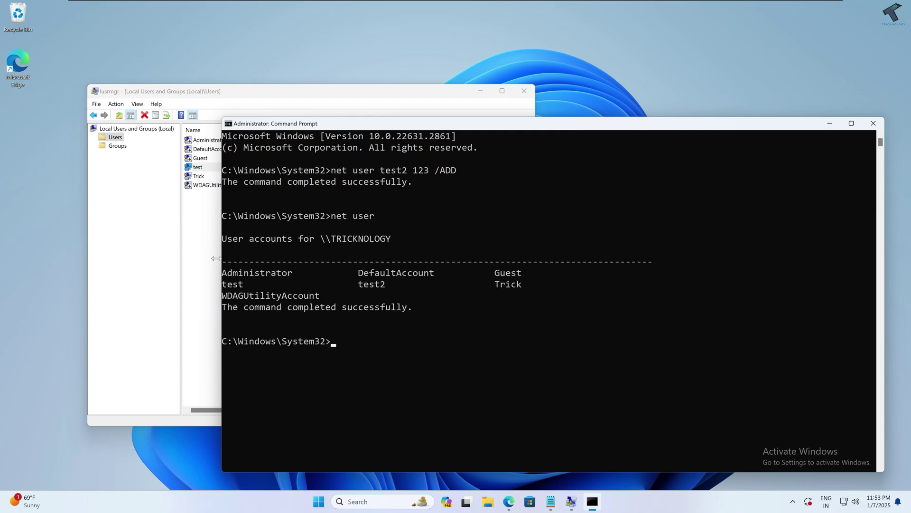
Step: Copy the test2 name from the account list and lock the PC with Win+L
drag(358, 284, 383, 287)
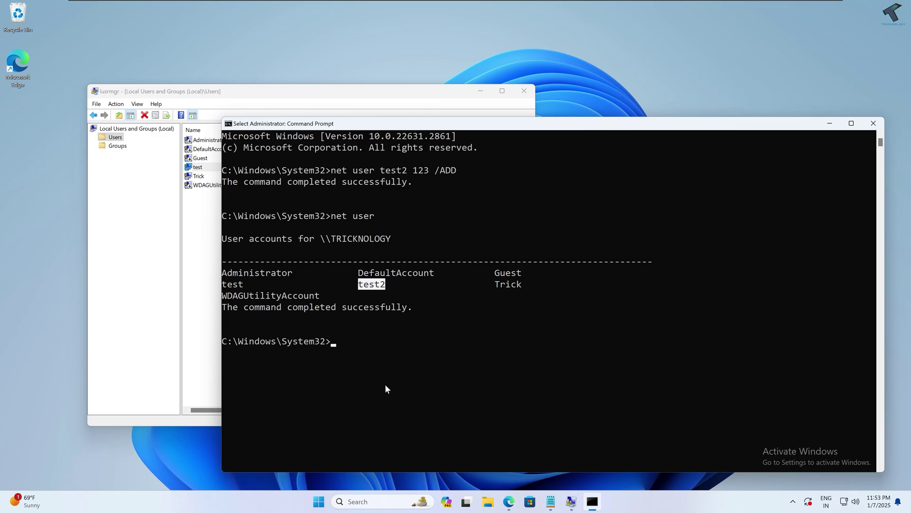
key(ctrl+c)
key(super+l)
Step: Sign in to the test account with its password from the sign-in screen
click(49, 460)
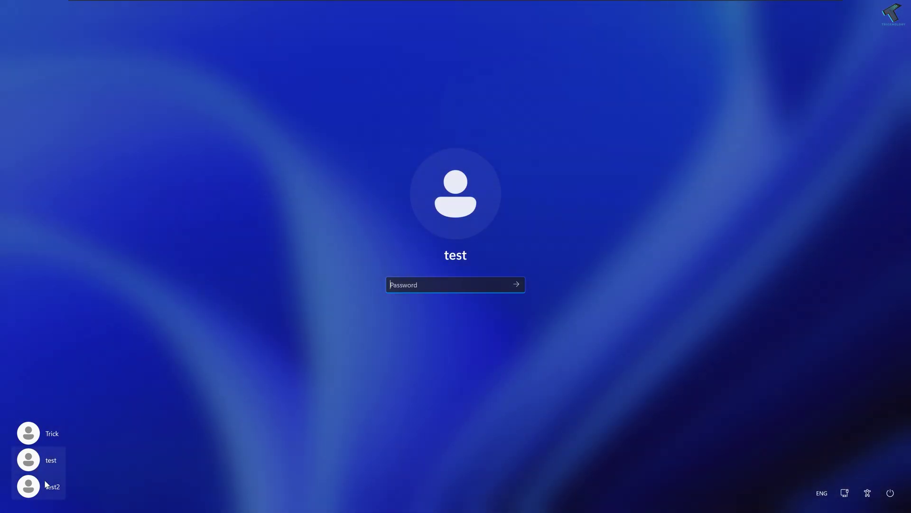
click(63, 487)
click(51, 460)
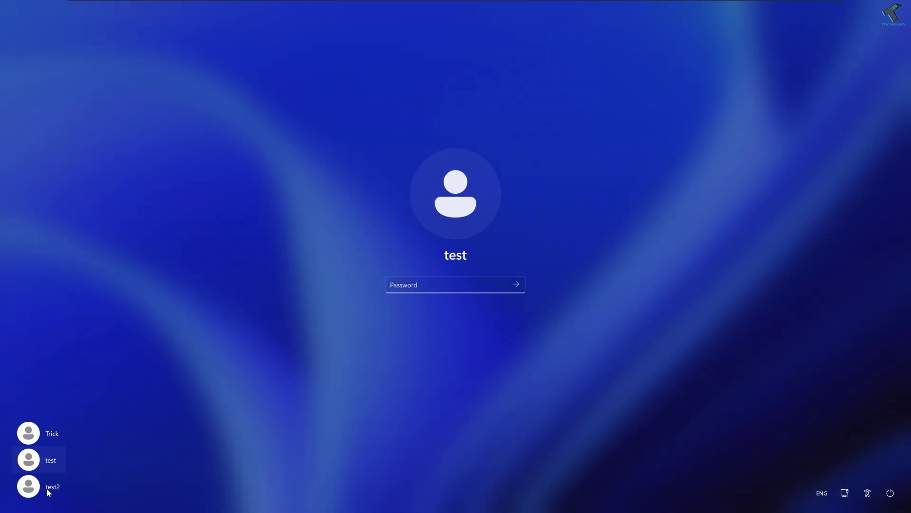
text(1234)
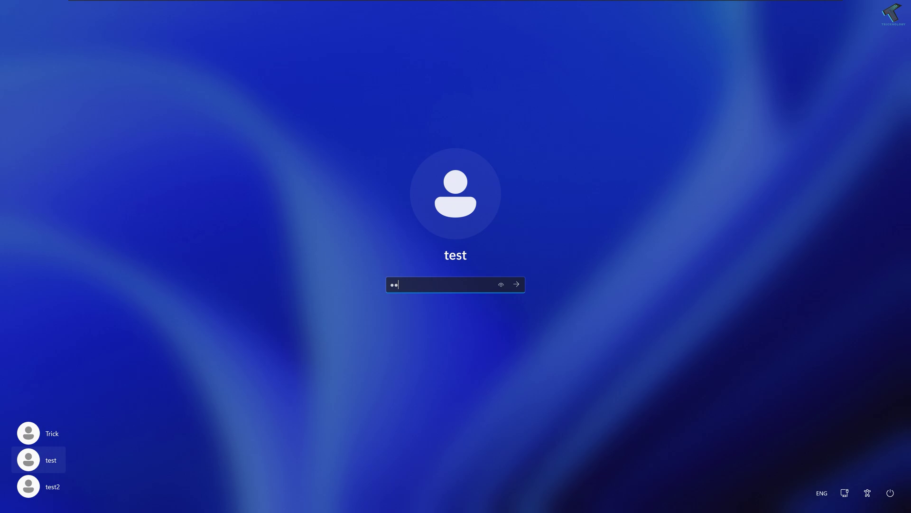
key(Return)
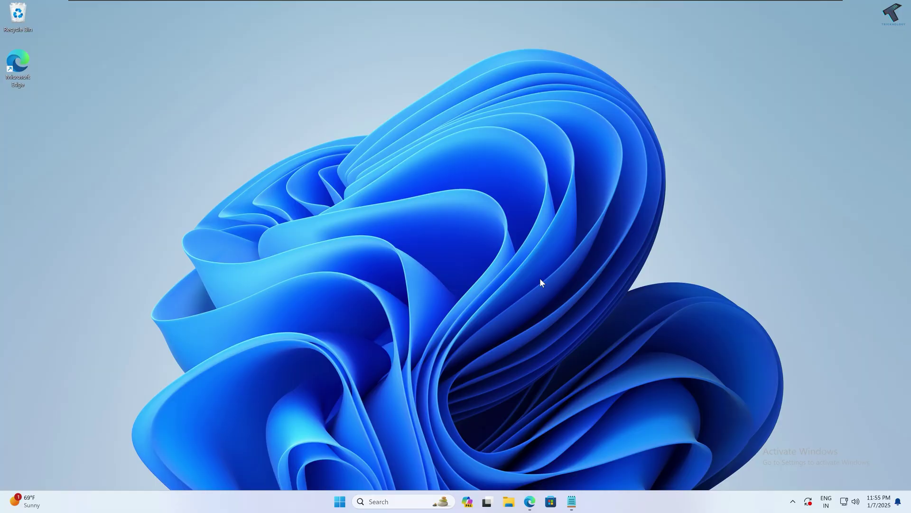
Step: Find Command Prompt in the Start menu and launch it as administrator
click(342, 501)
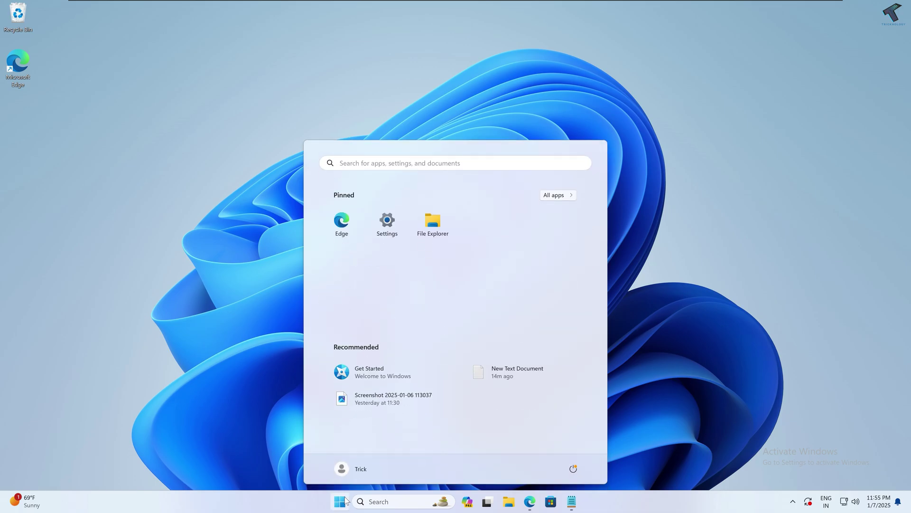
click(345, 500)
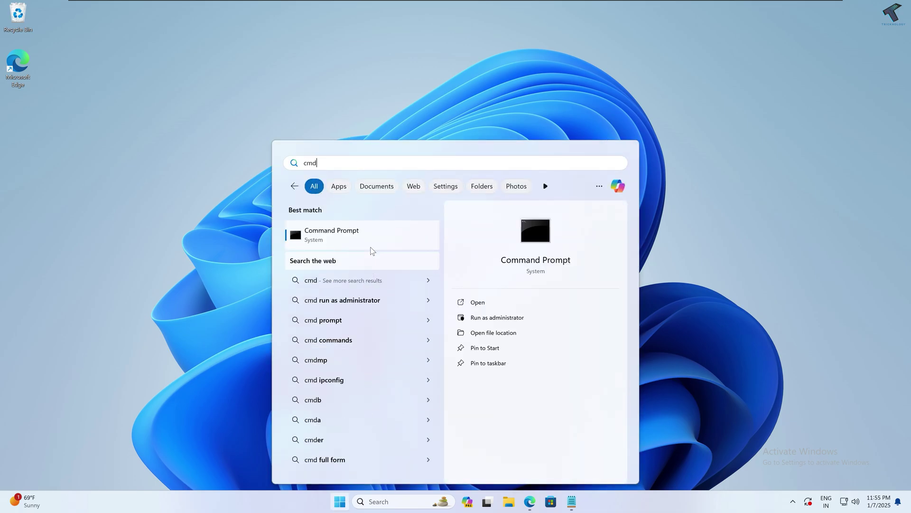
right_click(372, 235)
click(422, 244)
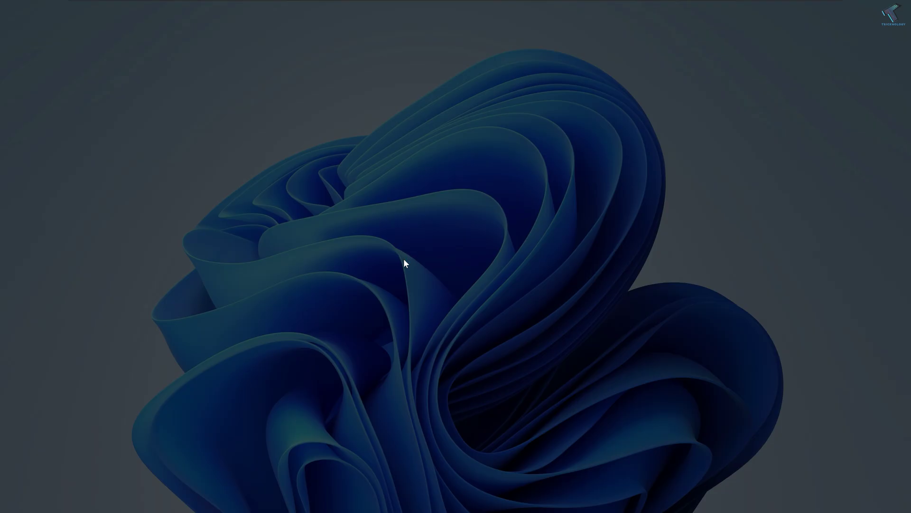
Step: Approve the UAC prompt, then run sfc /scannow in the elevated console
click(415, 328)
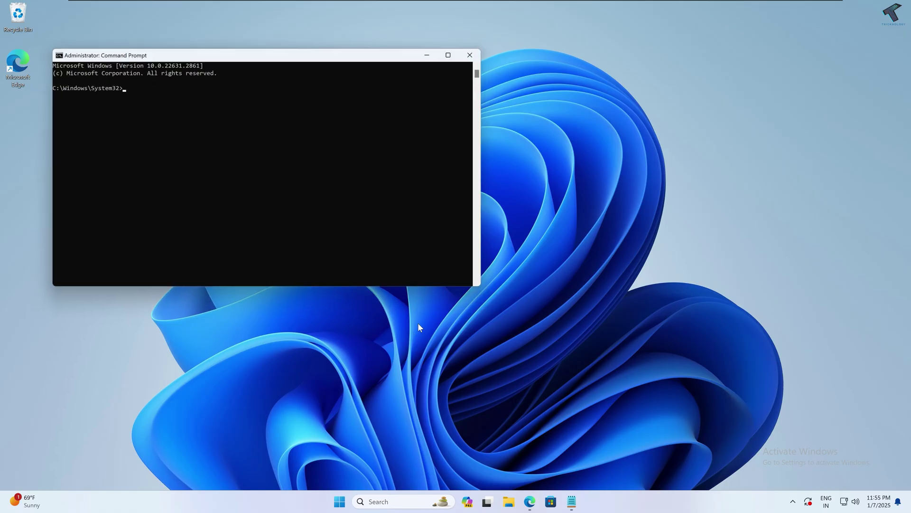
ctrl+scroll(353, 82, up, 3)
drag(372, 65, 468, 78)
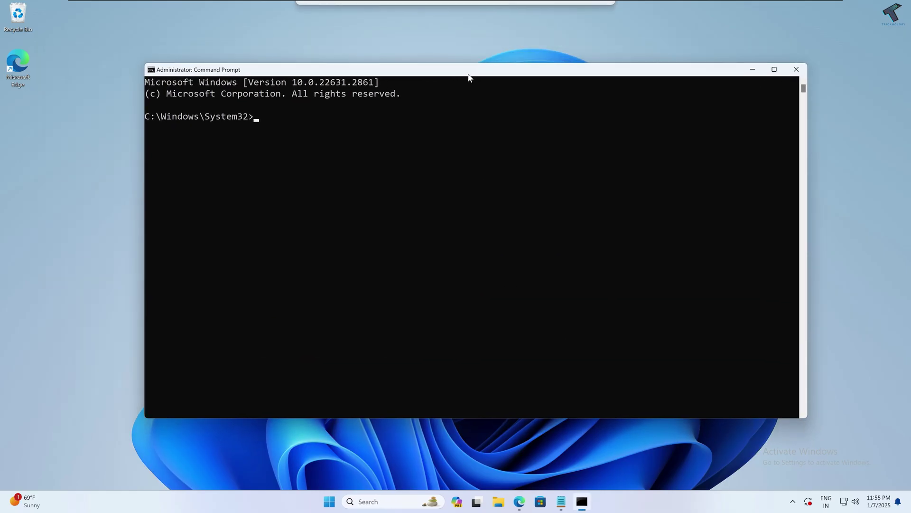
text(sfc)
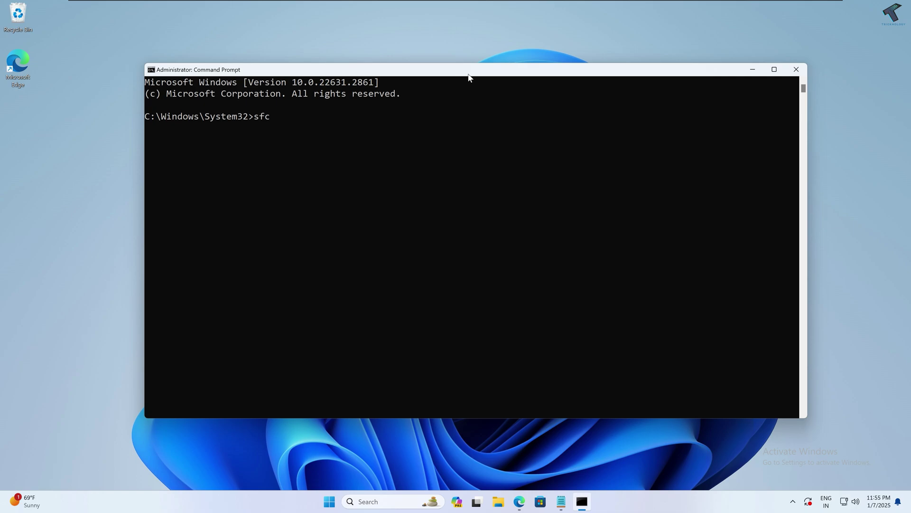
text( /scannow)
key(Return)
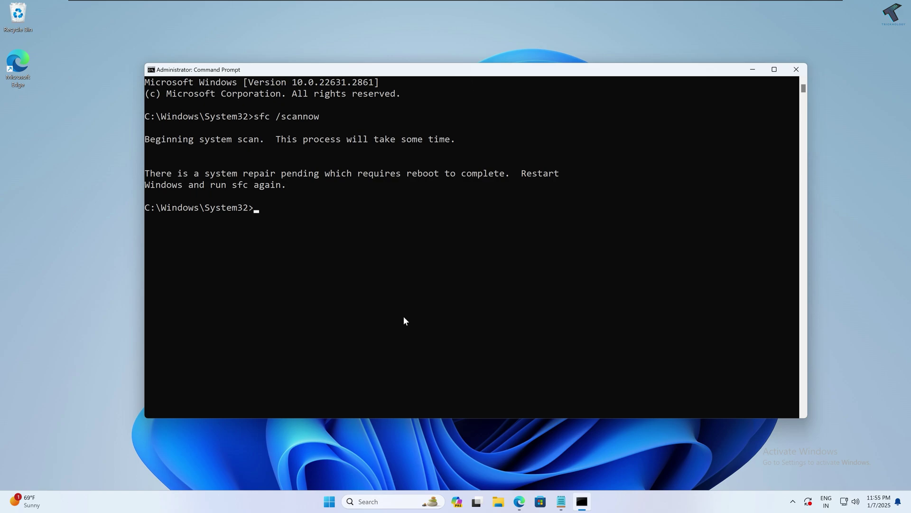
Step: Open the Start menu, close it to return to the console, then reopen it
click(329, 501)
click(263, 208)
click(329, 501)
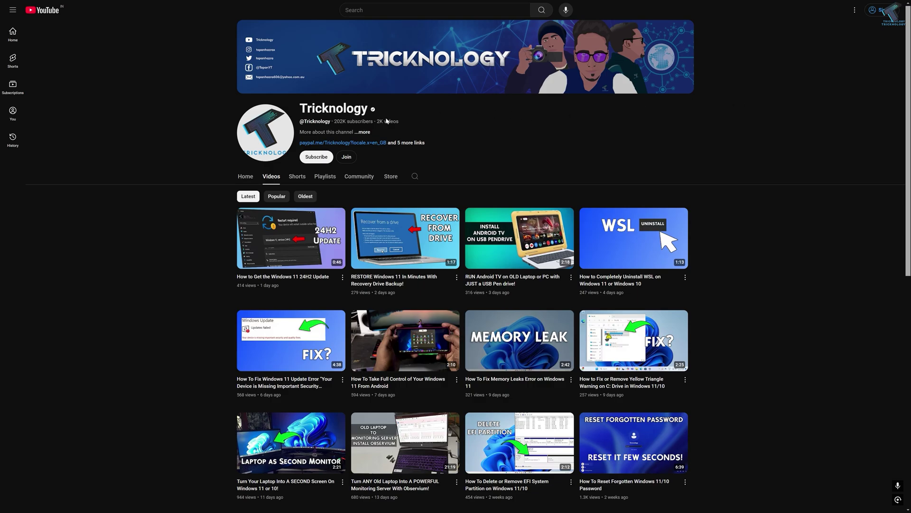
scroll(325, 146, down, 3)
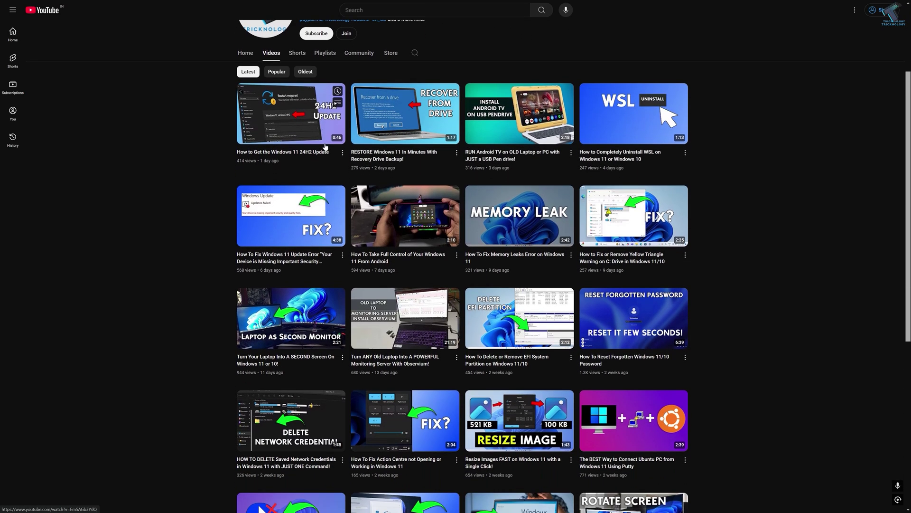
scroll(325, 146, down, 4)
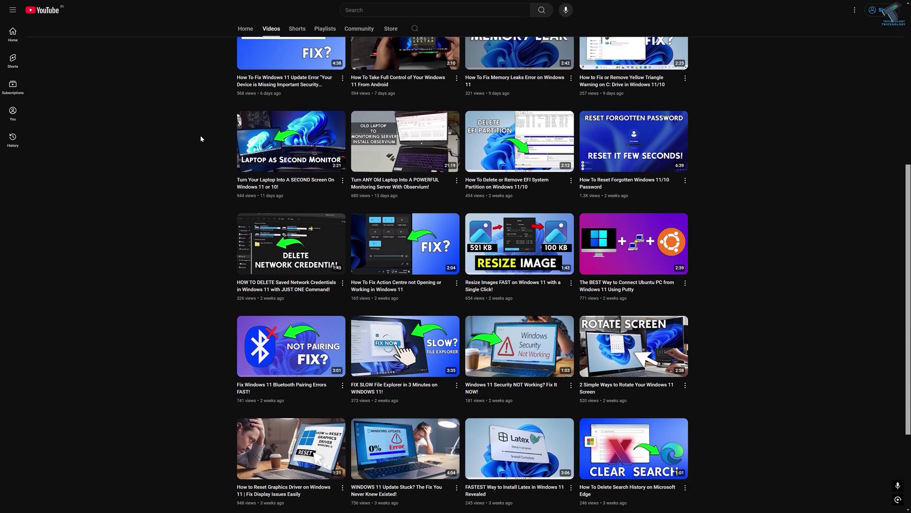
scroll(201, 139, down, 5)
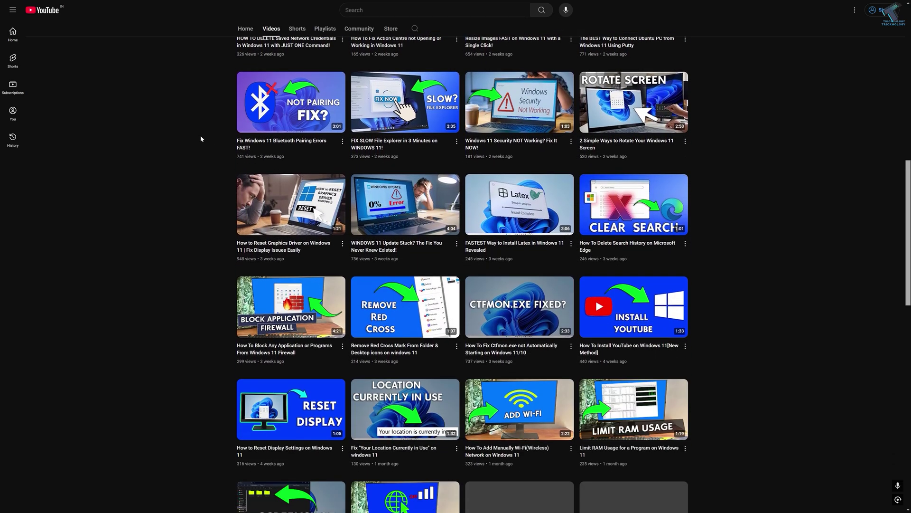
scroll(201, 138, down, 8)
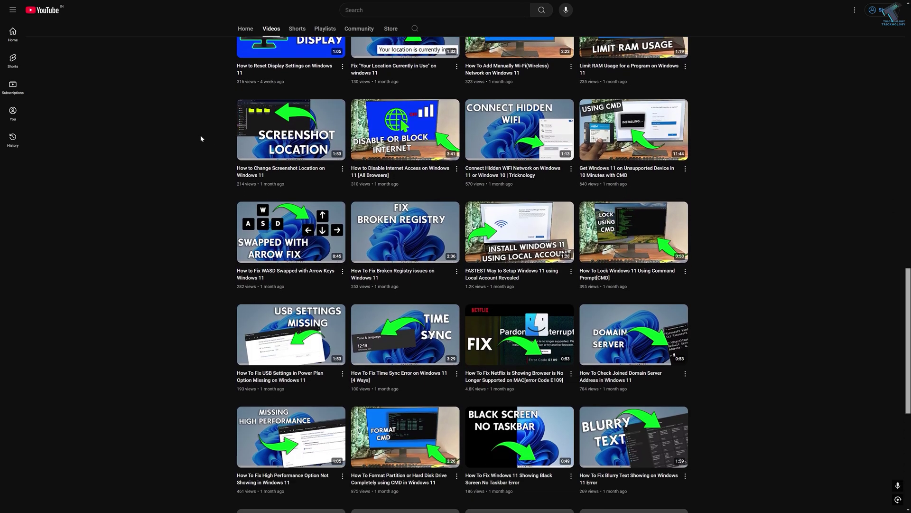
scroll(201, 138, down, 6)
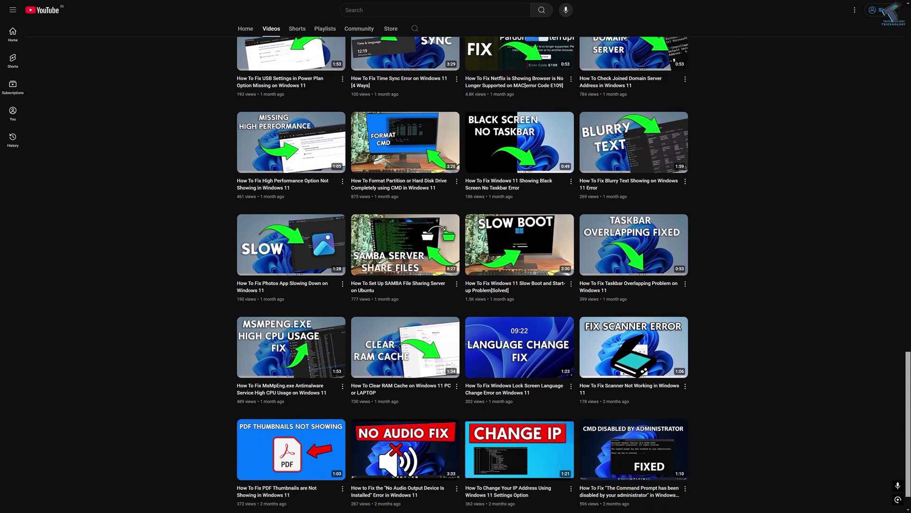
drag(907, 356, 903, 297)
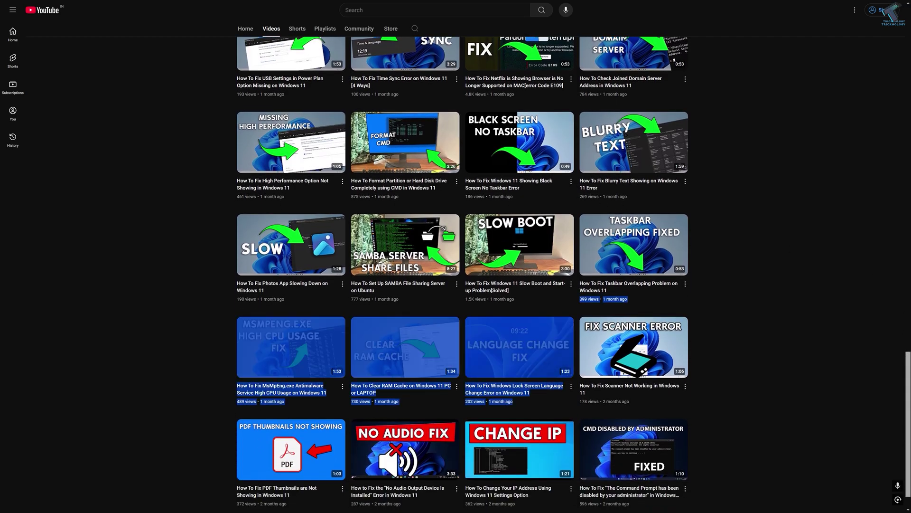
scroll(429, 163, up, 20)
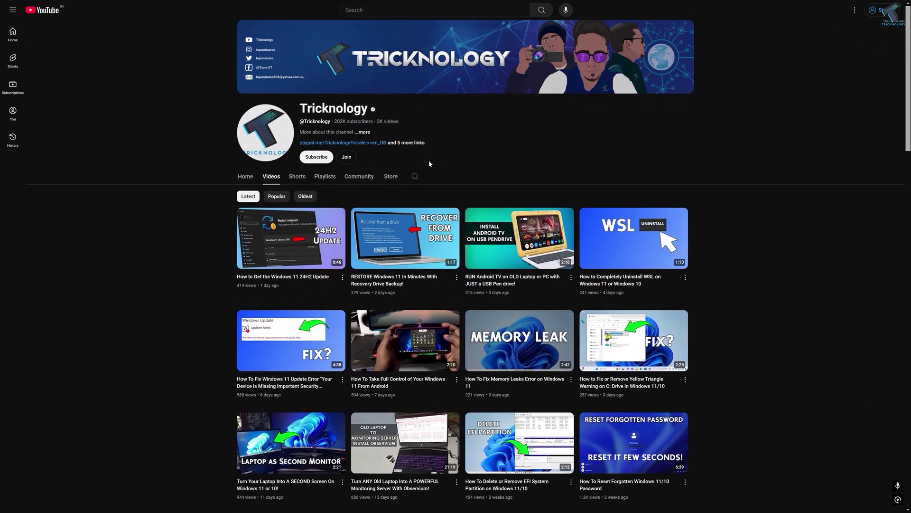